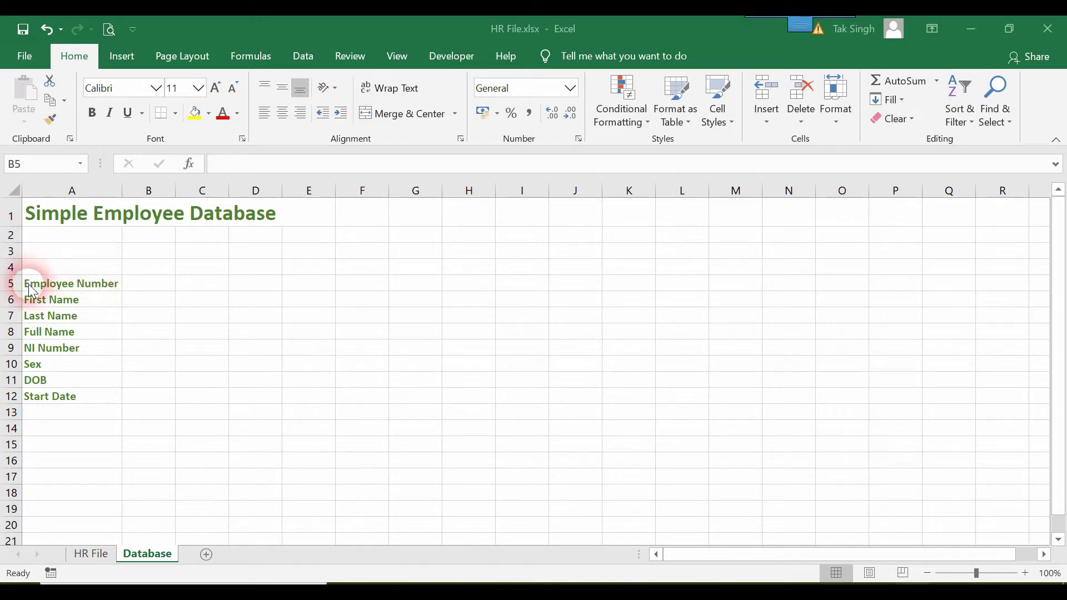
- Fill cell B5, beside the Employee Number label, with a light green theme colour
click(156, 285)
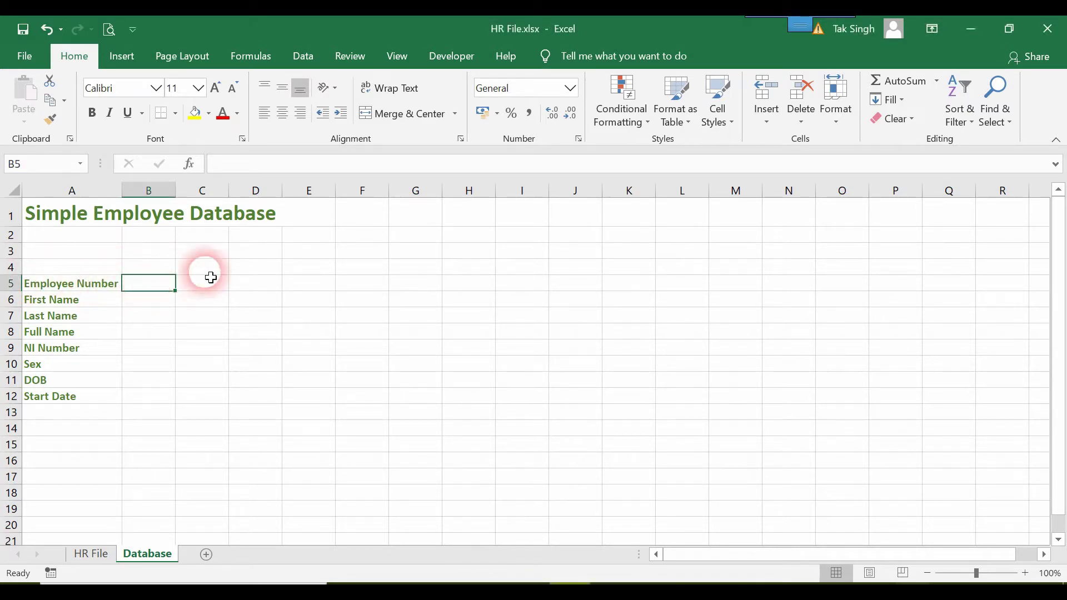
click(208, 115)
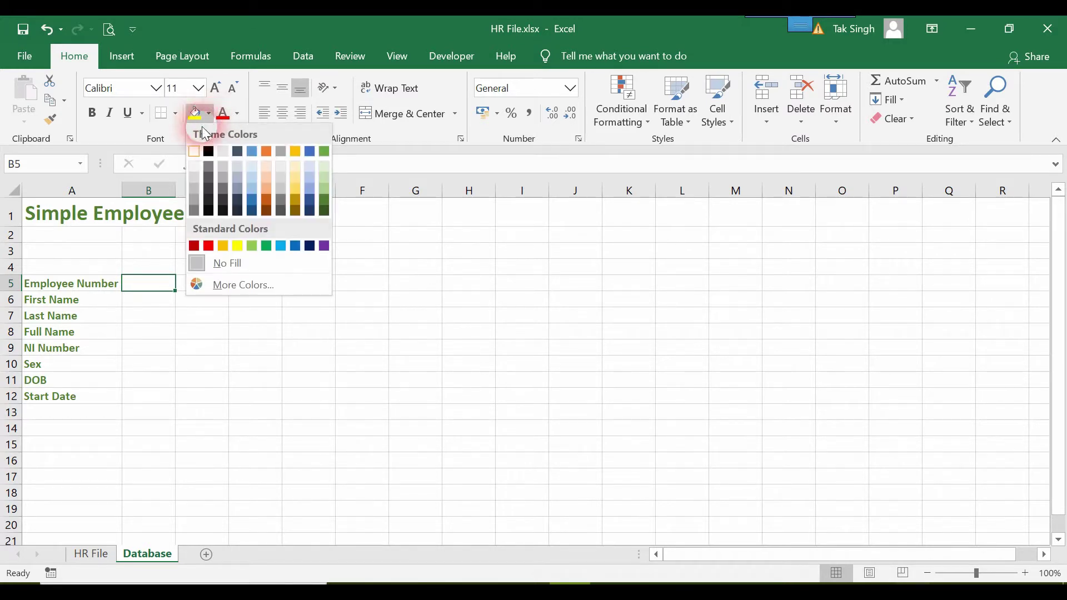
click(325, 179)
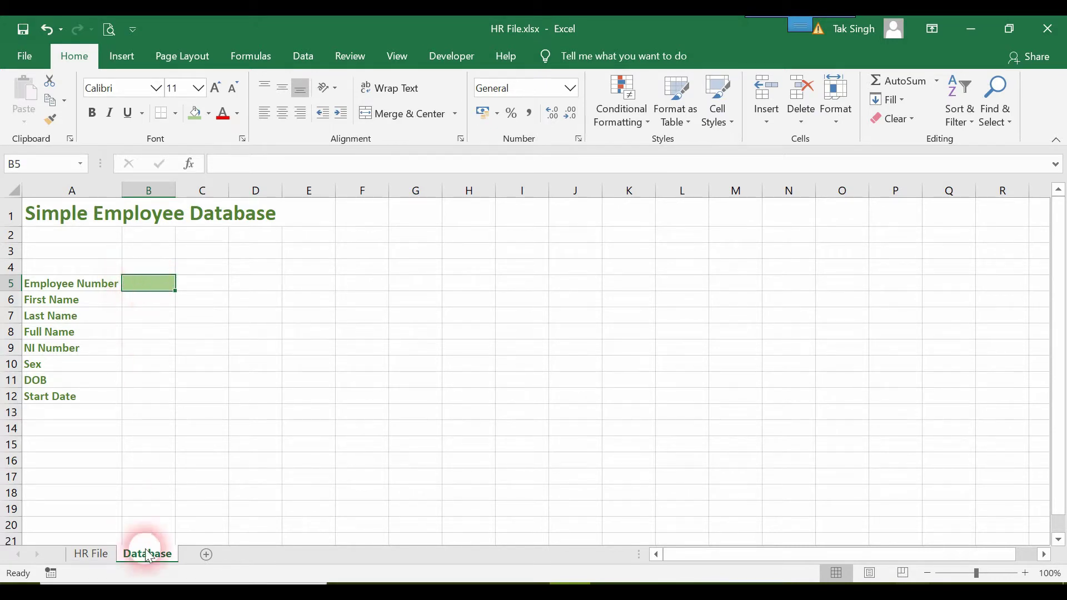
- Check the employee numbers on the HR File sheet, and set cell B5's data validation on the Database sheet to allow a list
click(88, 554)
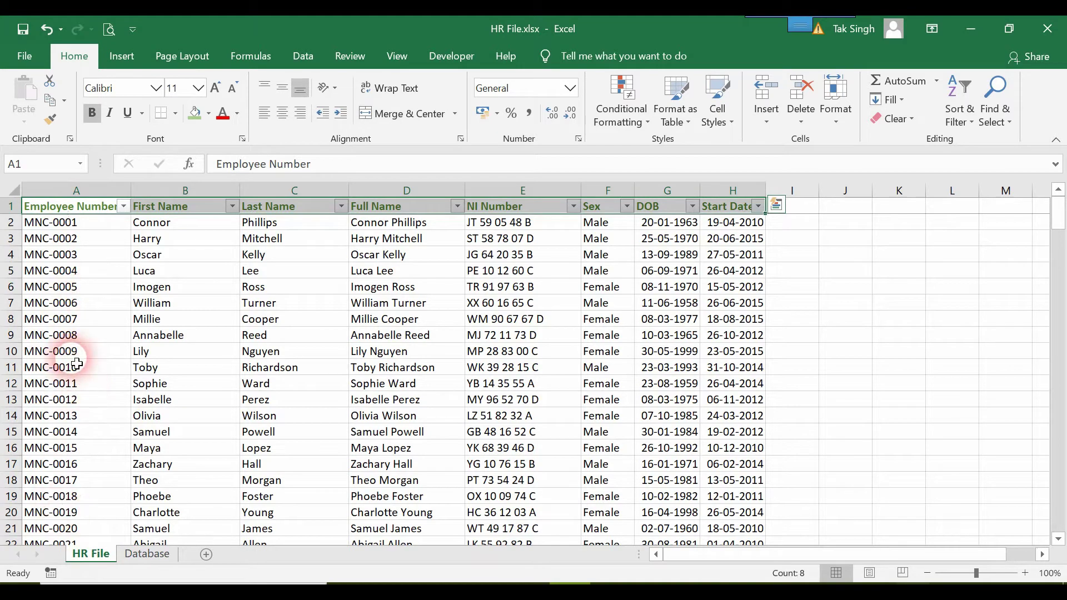
click(147, 555)
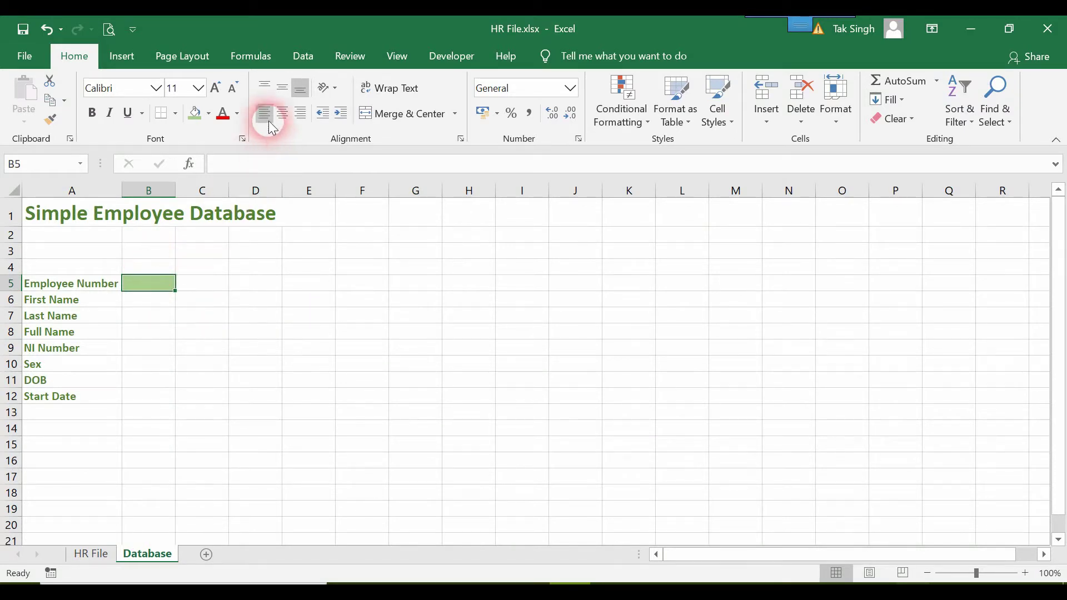
click(303, 56)
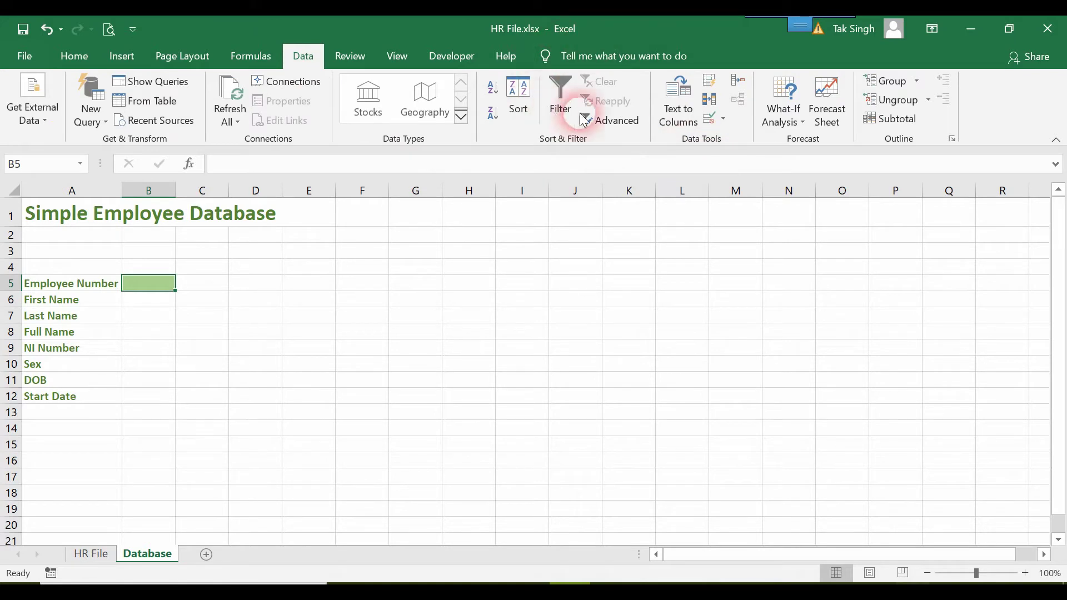
click(716, 123)
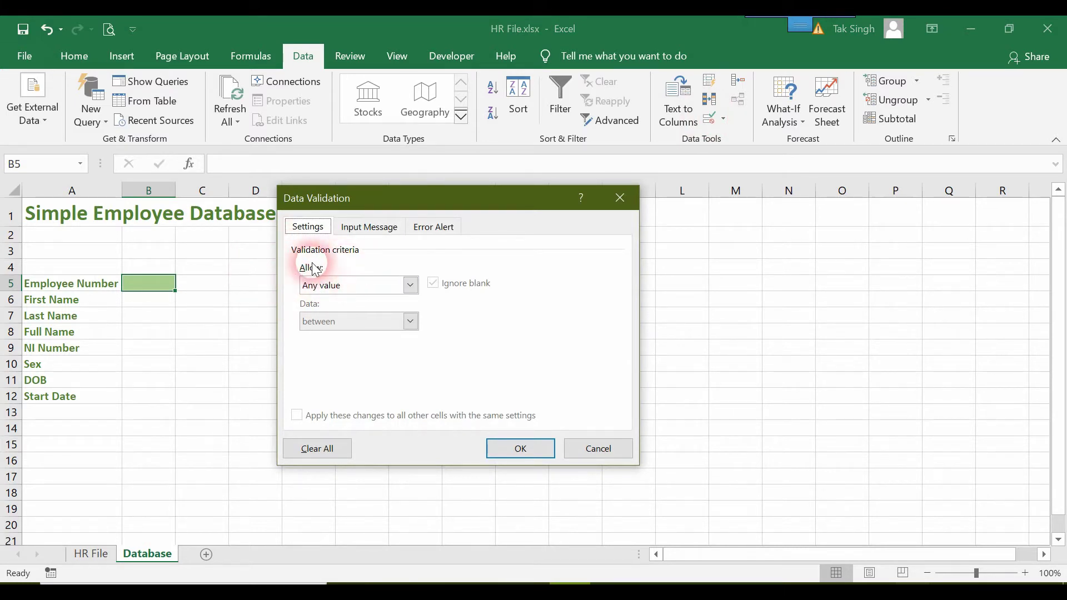
click(411, 286)
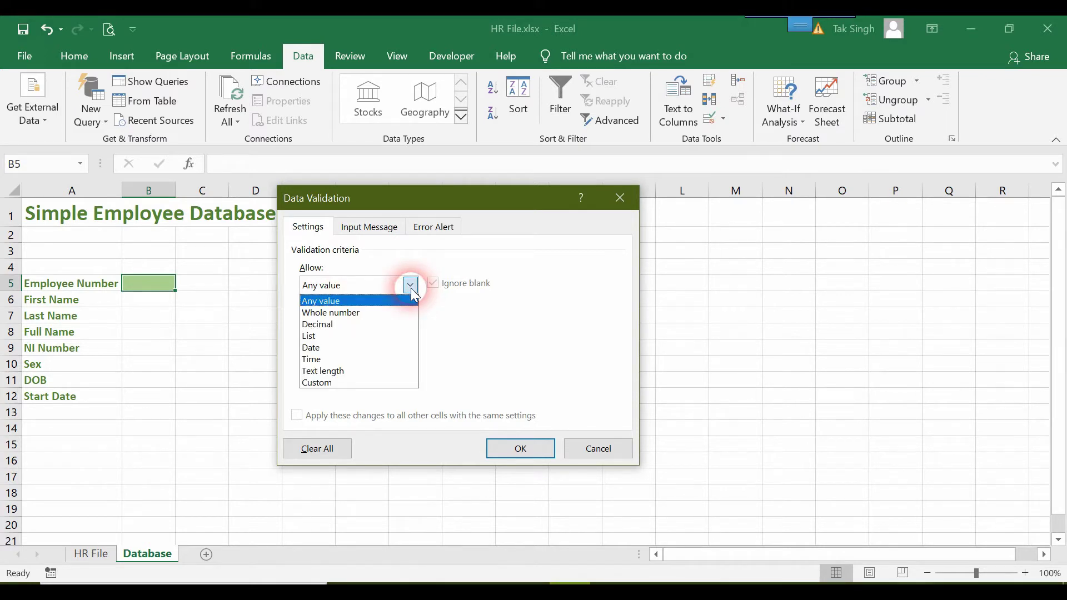
click(385, 336)
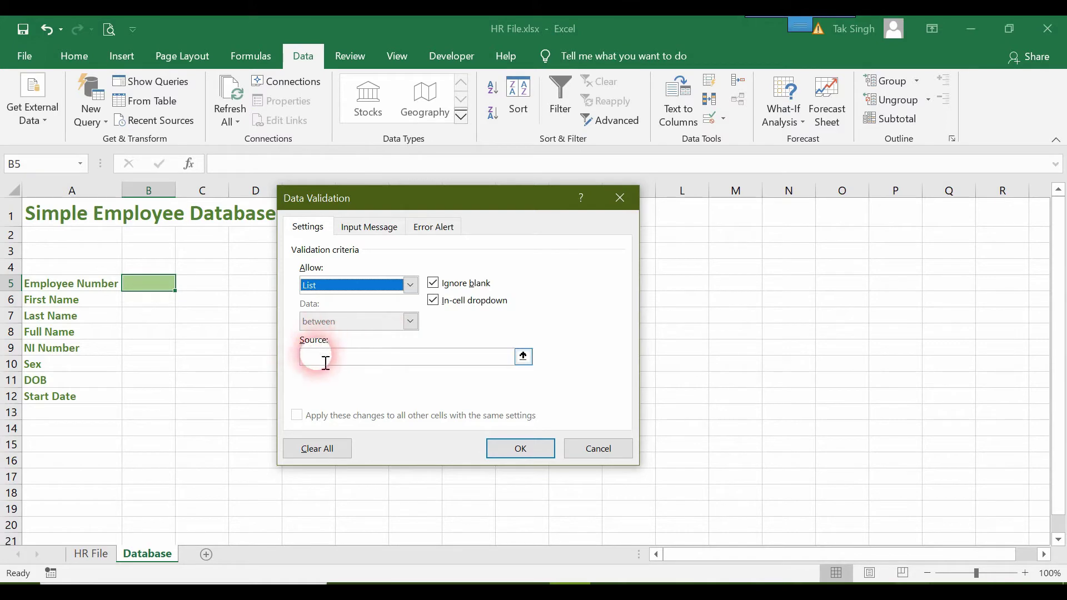
- Set the list source to the HR File sheet's Employee Number column, from A2 down to A1048576
click(522, 357)
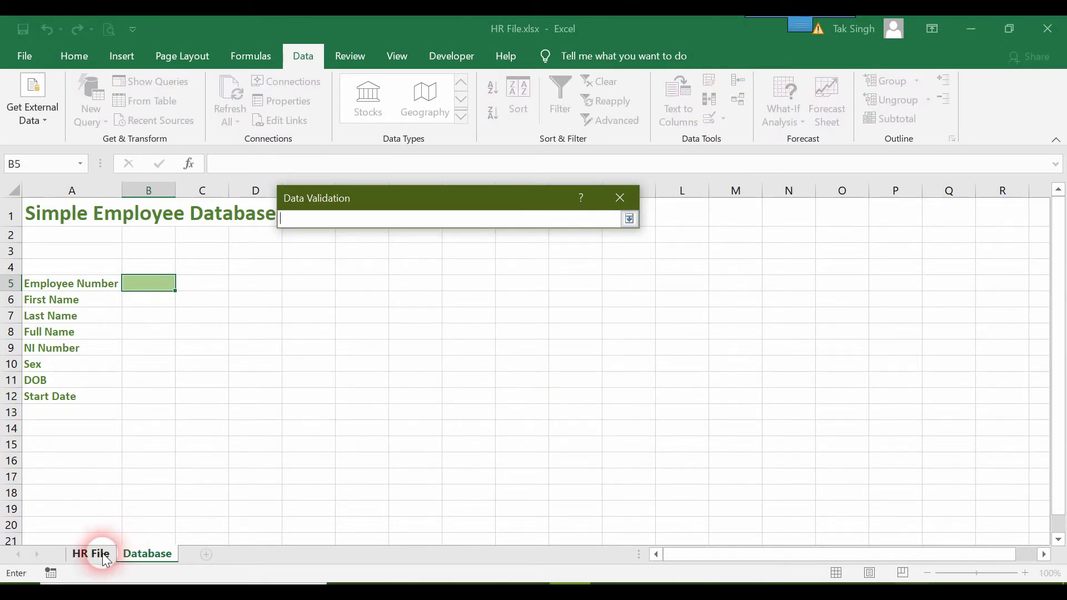
click(92, 553)
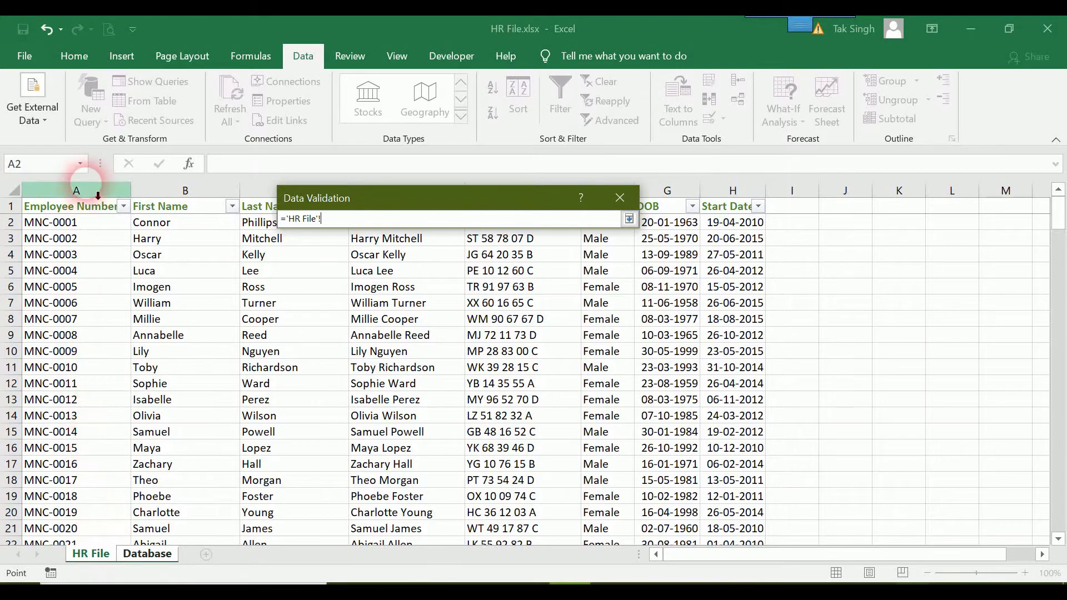
click(77, 229)
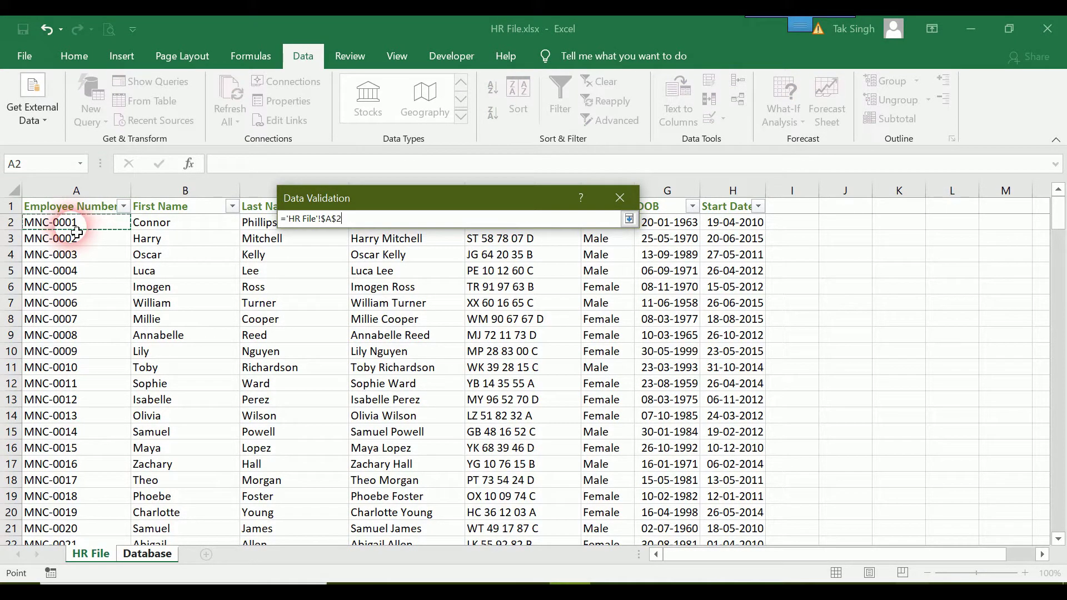
key(ctrl+shift+Down)
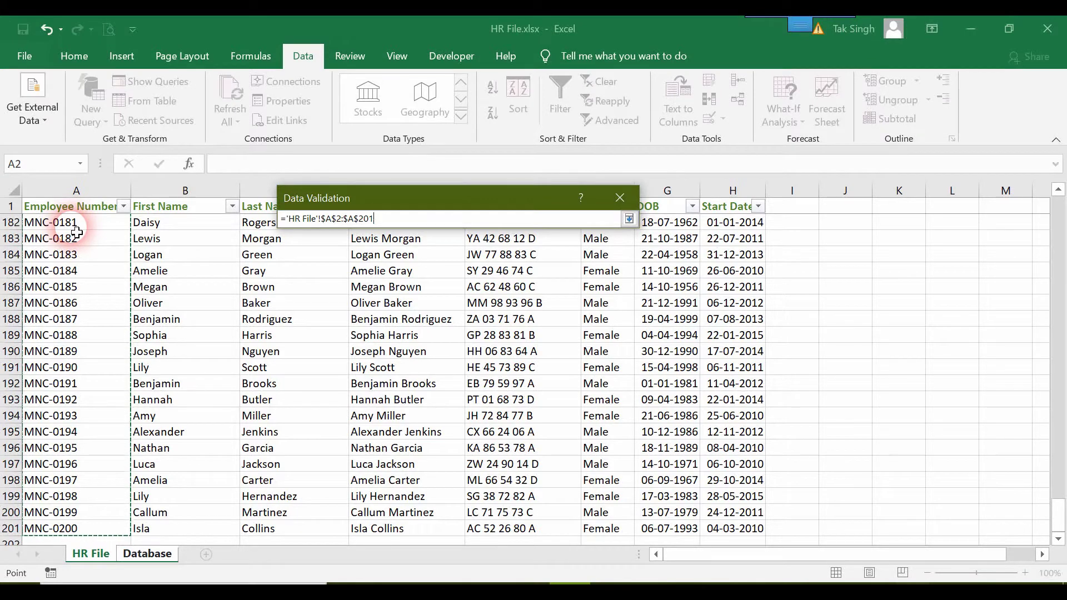
key(ctrl+shift+Down)
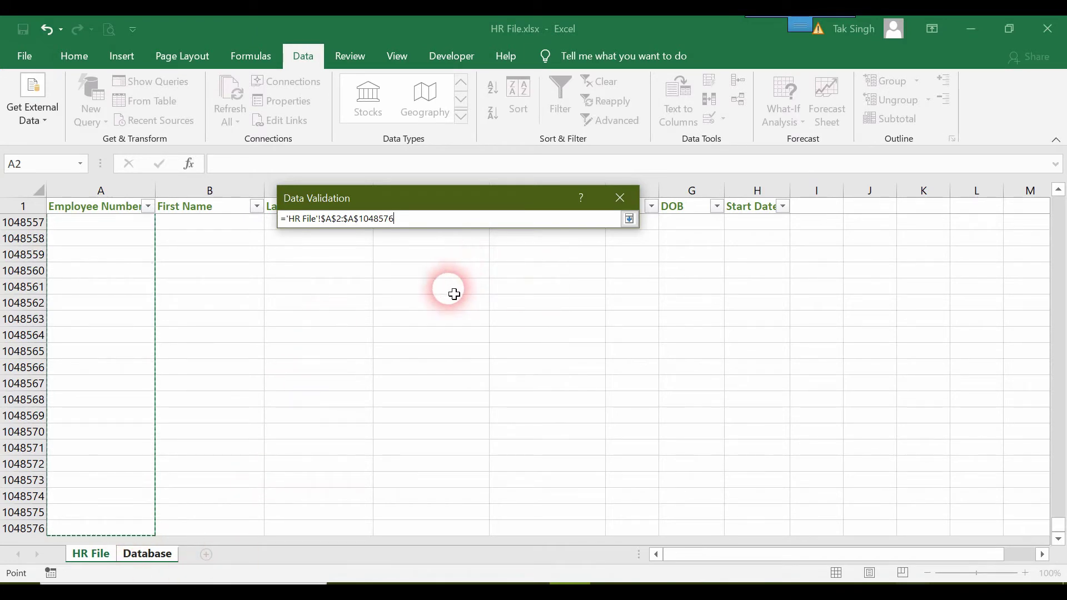
key(Return)
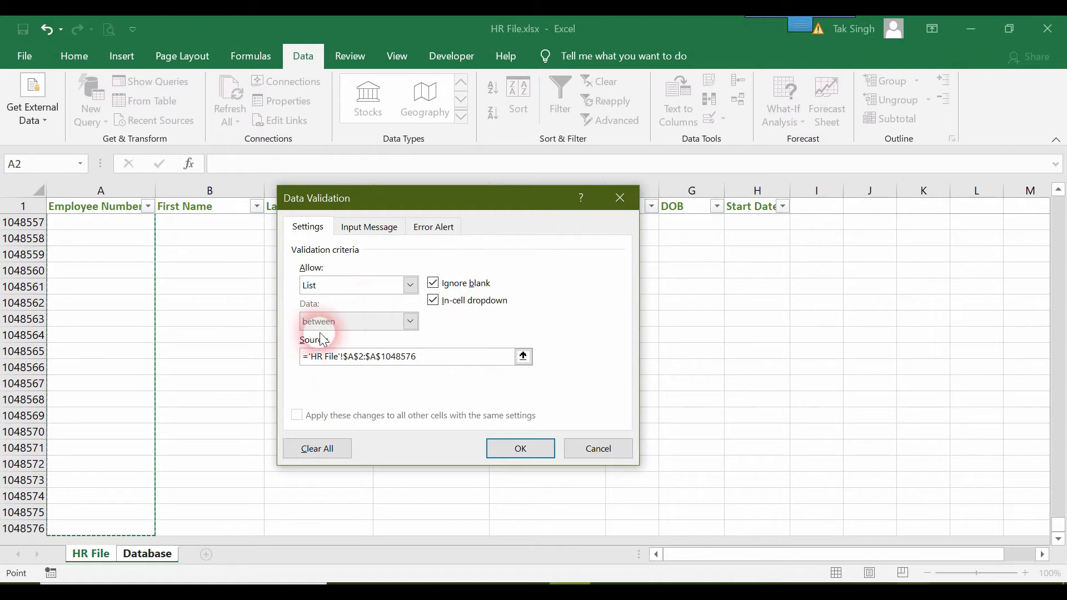
- Add an input message titled "Please select from the drop down" with the text "Please select from the drop down list"
click(383, 234)
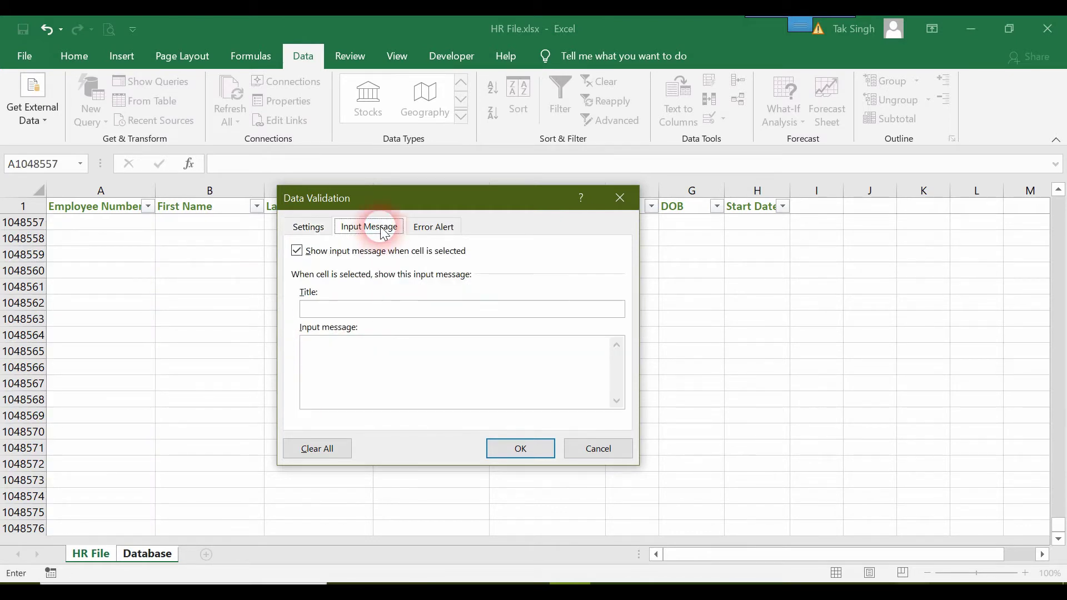
click(378, 310)
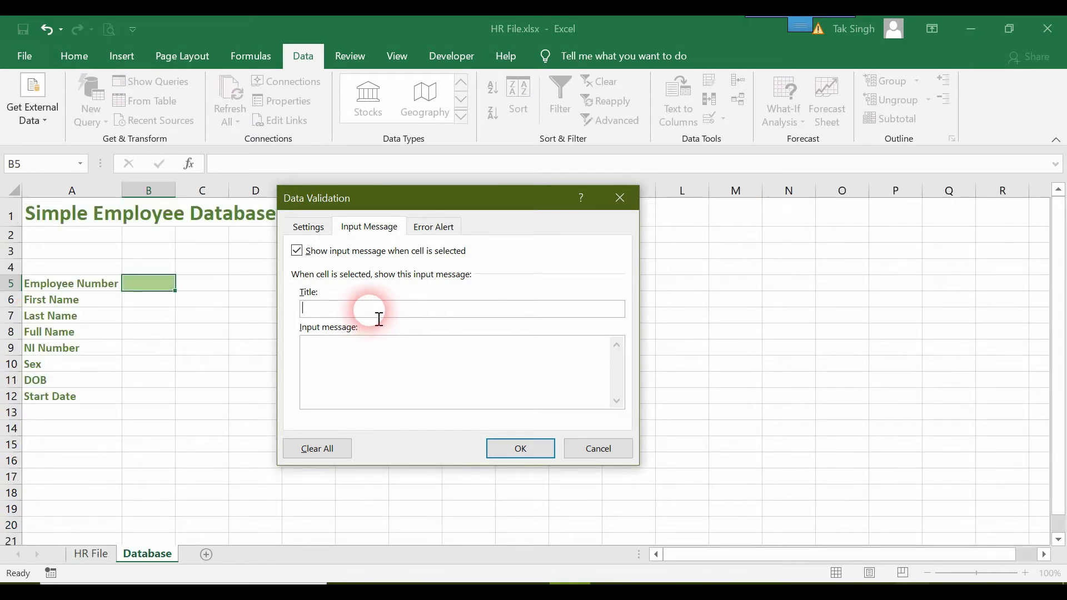
text(Please select from the drop down)
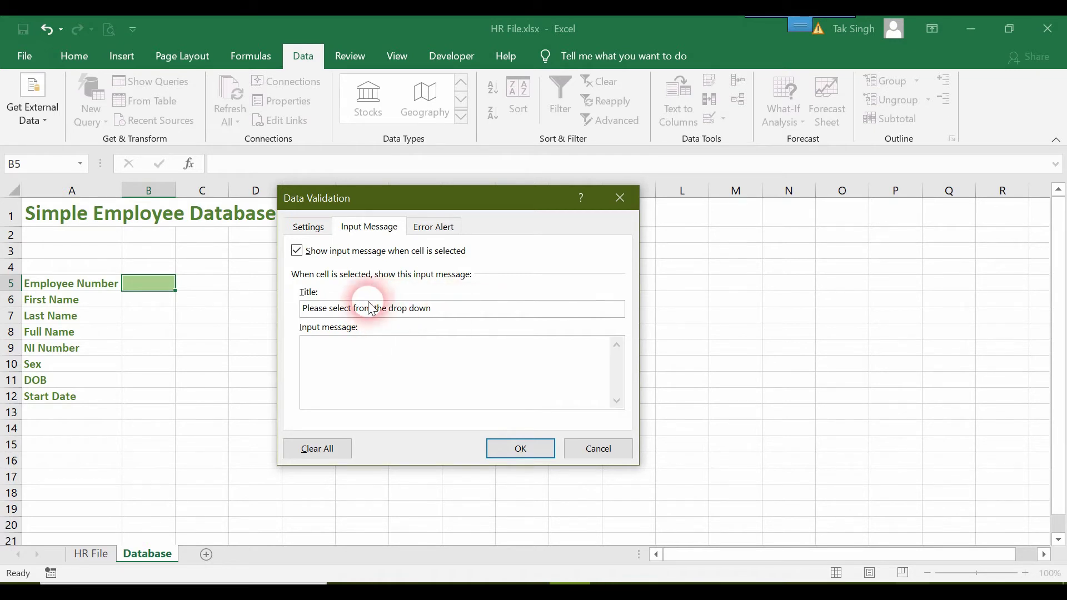
drag(484, 311, 296, 304)
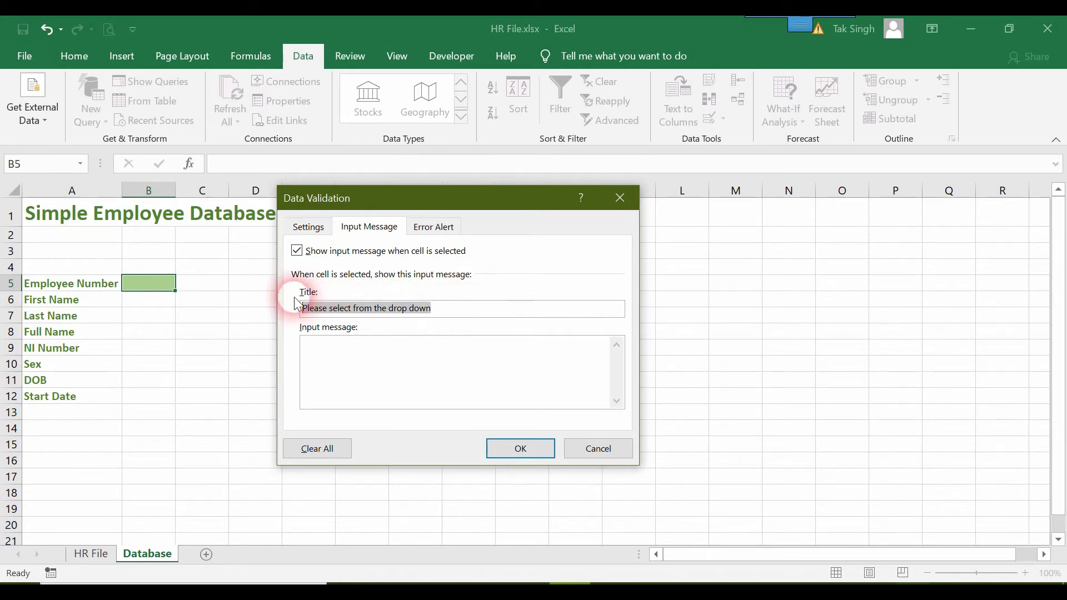
click(348, 374)
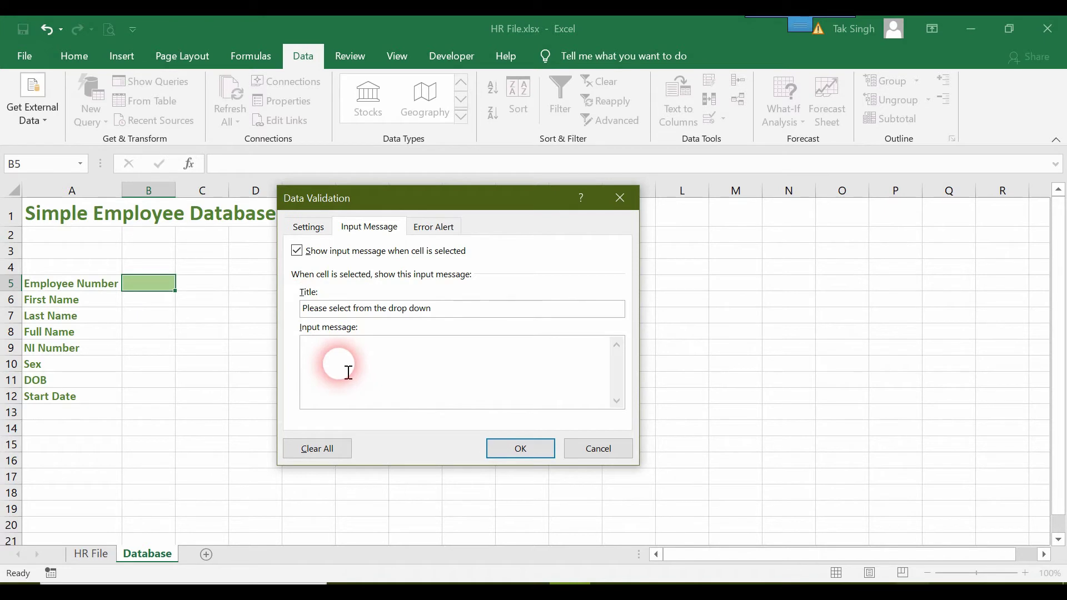
key(ctrl+v)
text(lis)
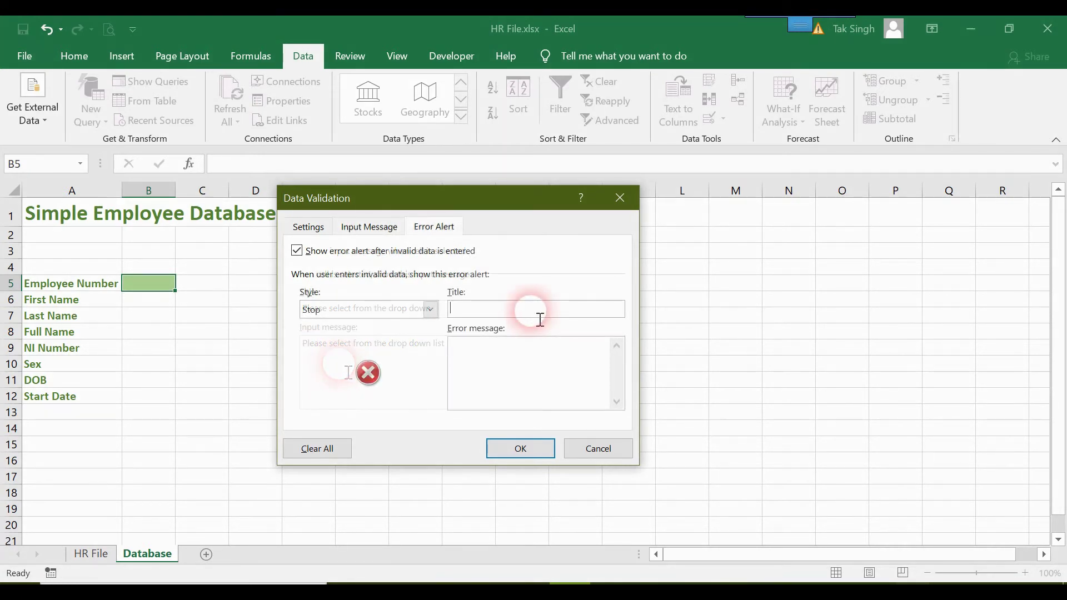
- Fill the Stop error alert's title and error message with "Please select from the drop down"
click(540, 315)
key(ctrl+v)
click(532, 384)
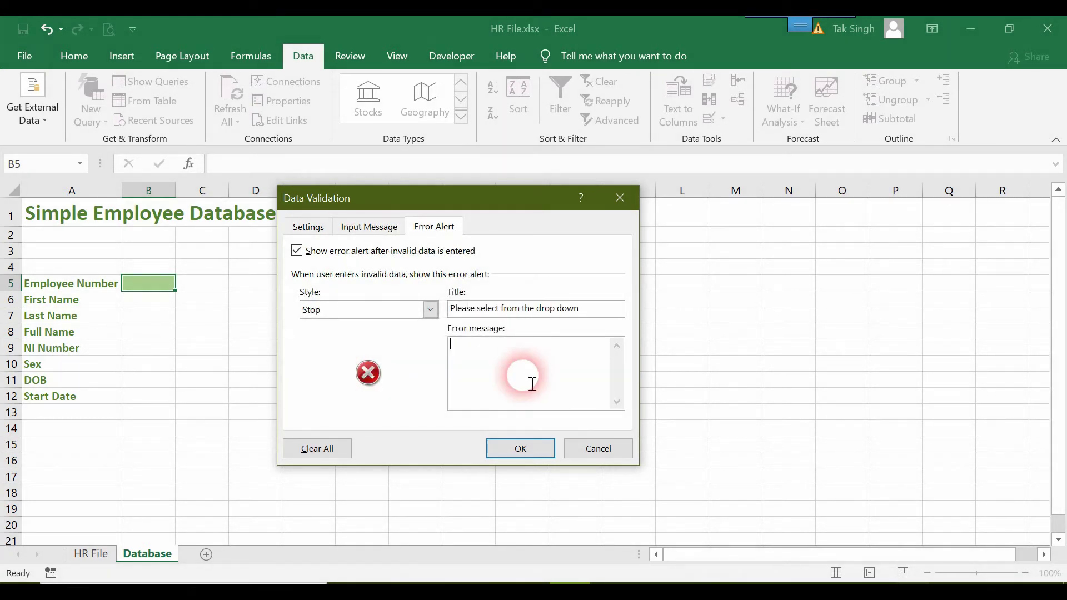
key(ctrl+v)
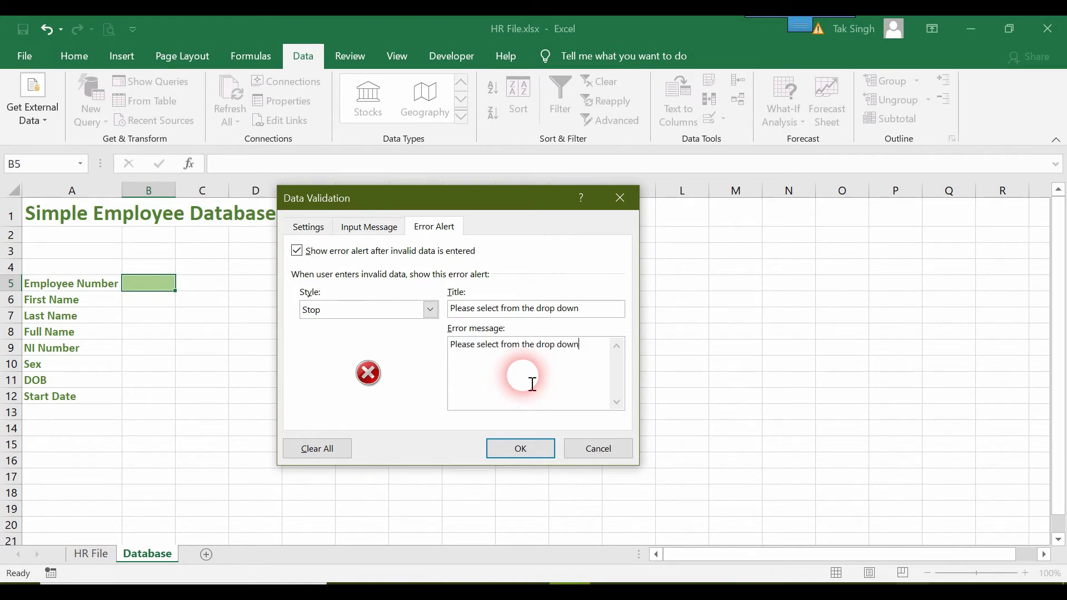
- Change the error alert's title to "Invalid Entry", review the other validation settings and apply the rule to B5
drag(591, 307, 351, 299)
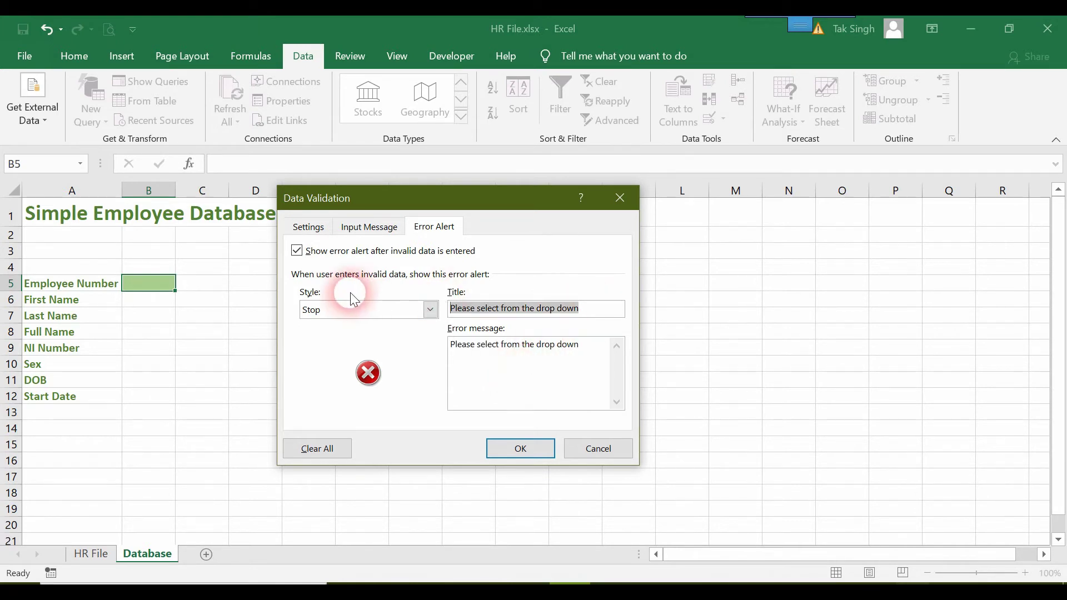
text(INvalid)
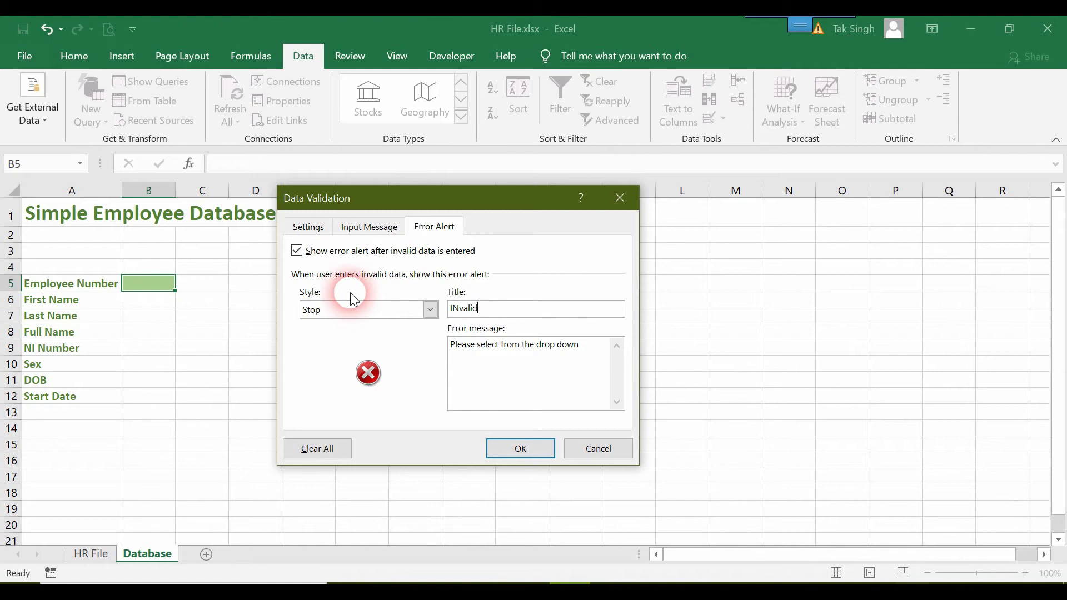
text( Entry)
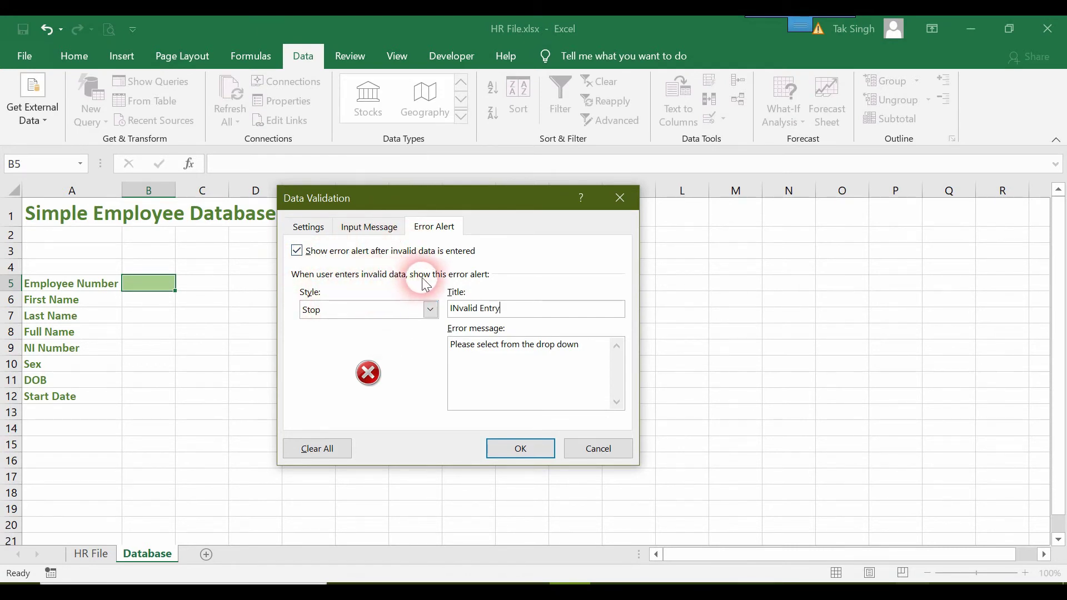
click(459, 309)
key(BackSpace)
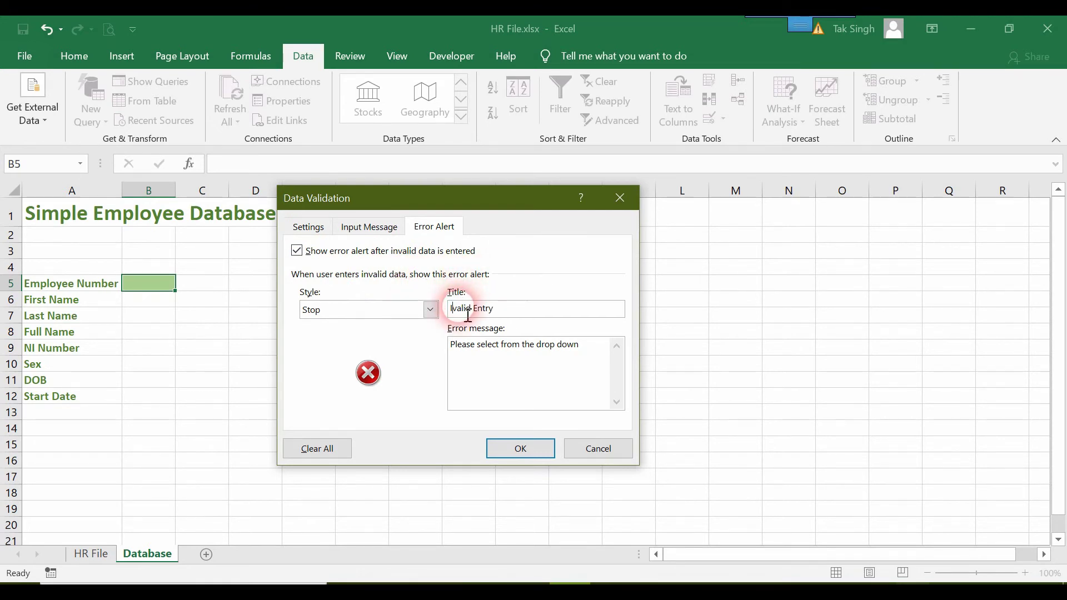
text(n)
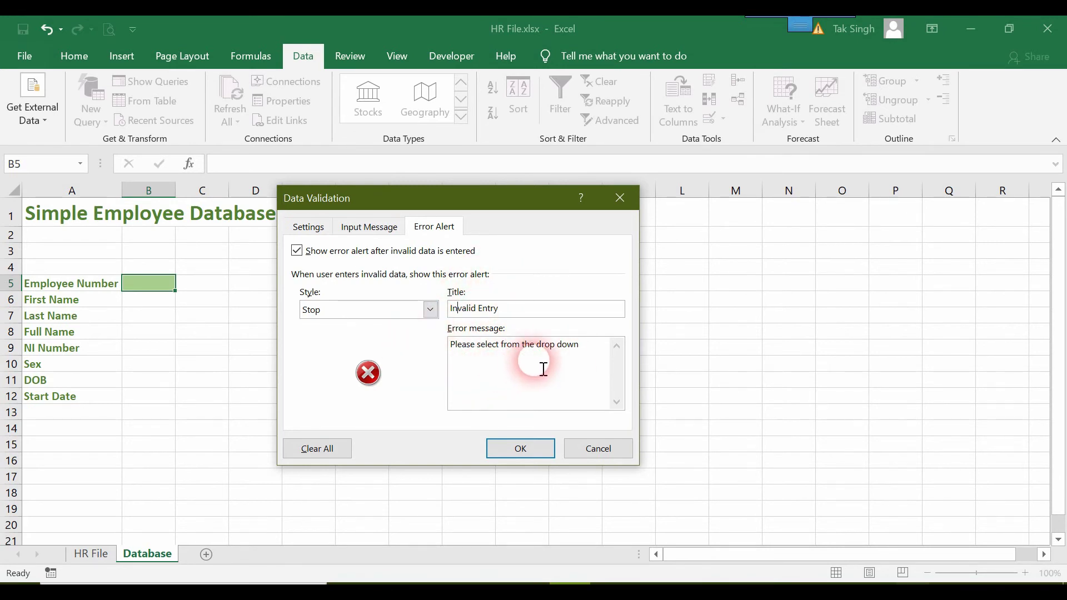
click(360, 228)
click(313, 229)
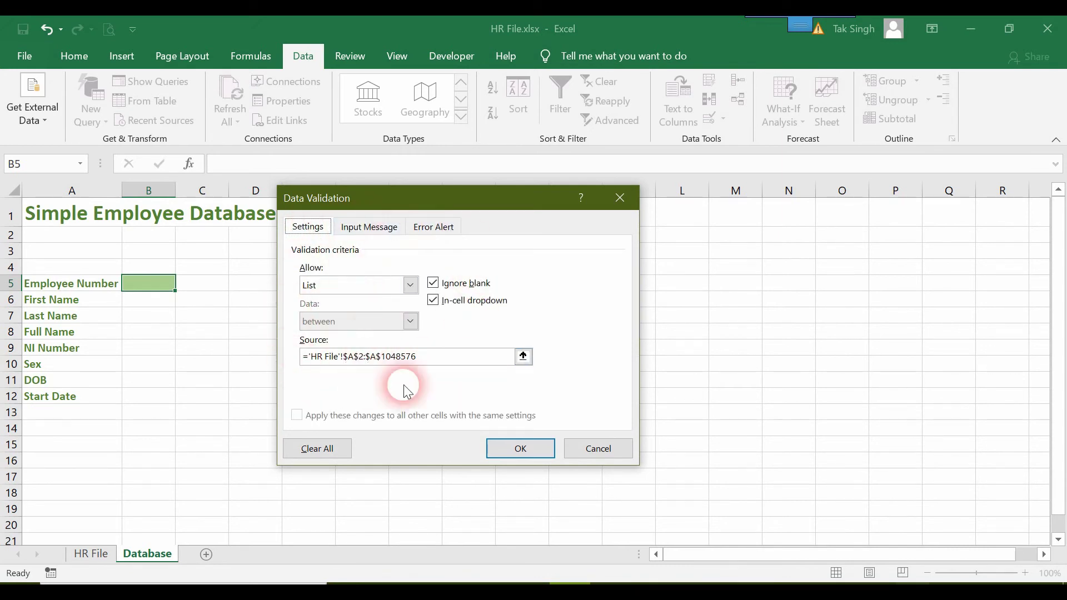
click(523, 449)
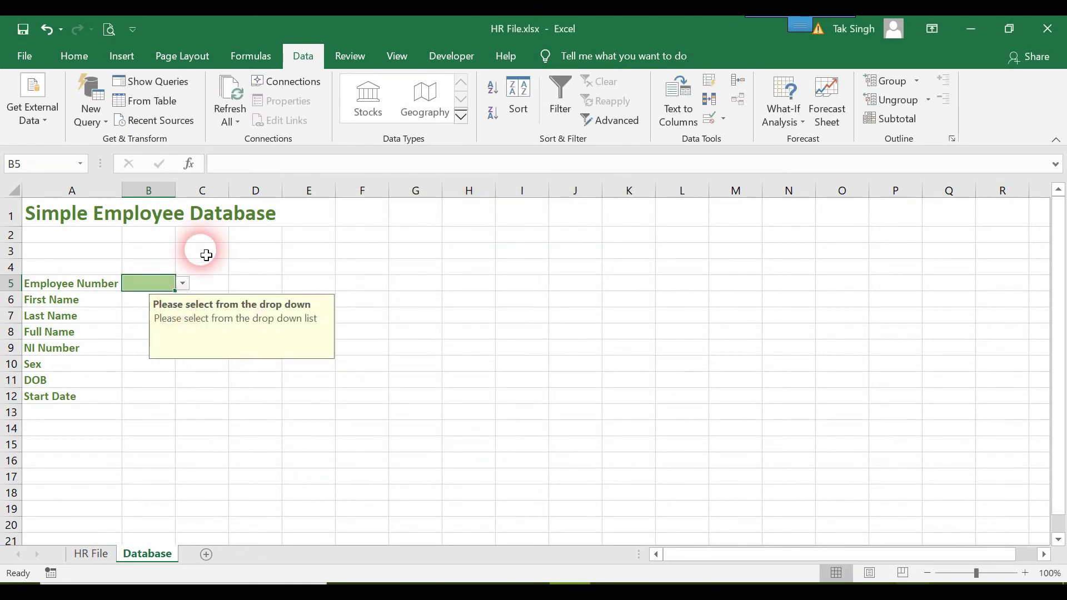
- Test B5's validation by opening its employee number list and trying to enter a first name instead, and cancel the entry
click(183, 283)
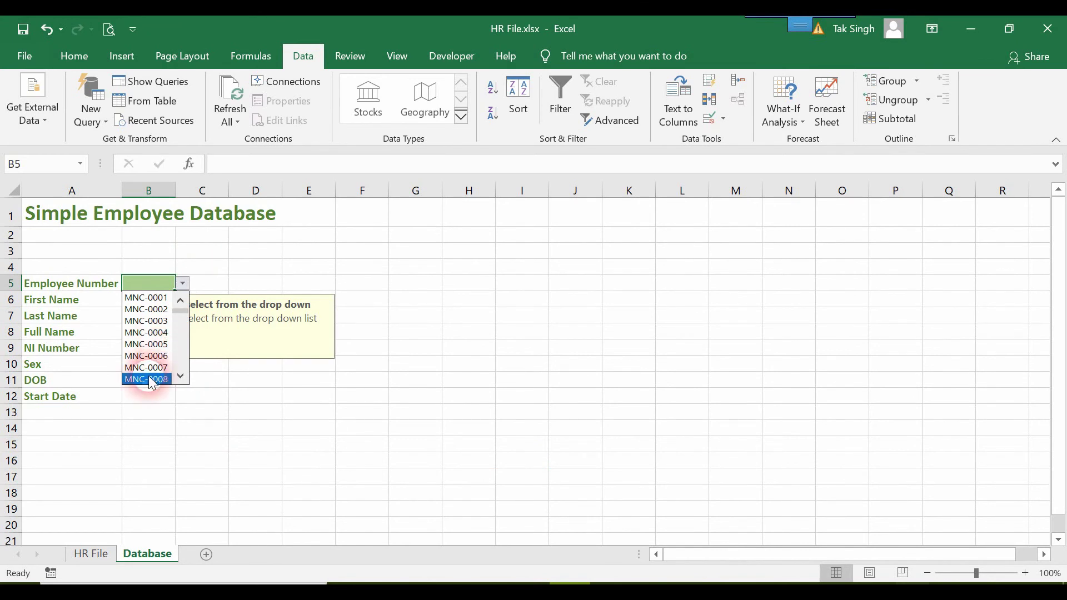
click(152, 280)
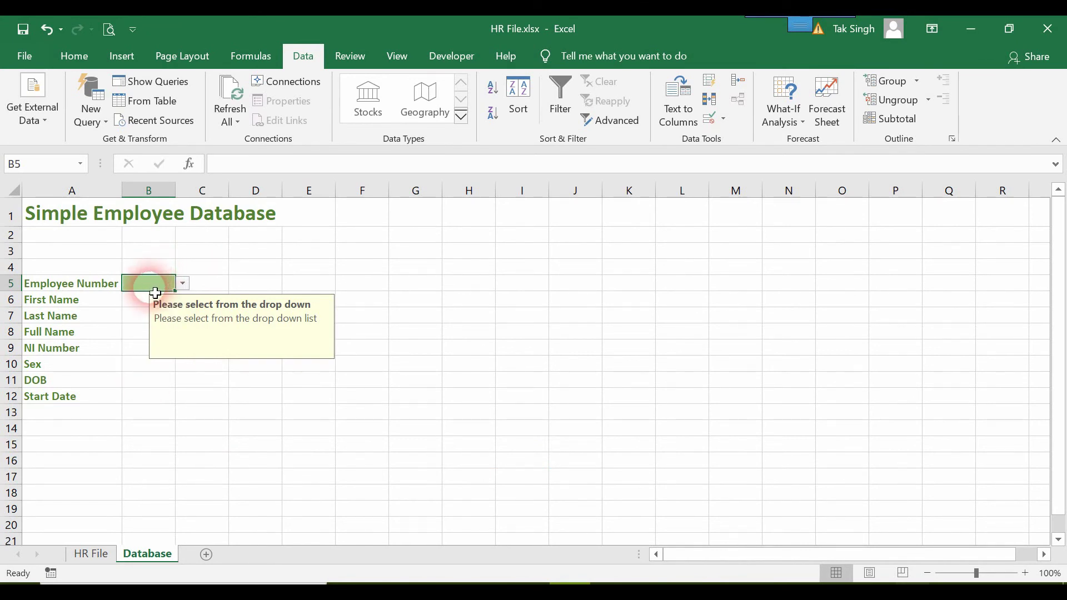
text(Aditya)
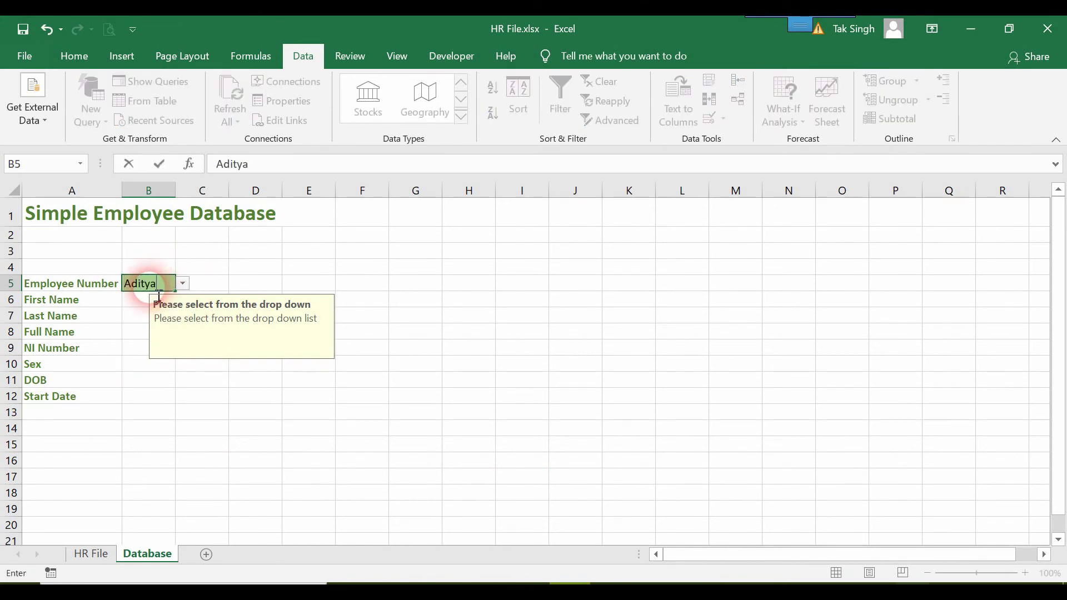
click(234, 321)
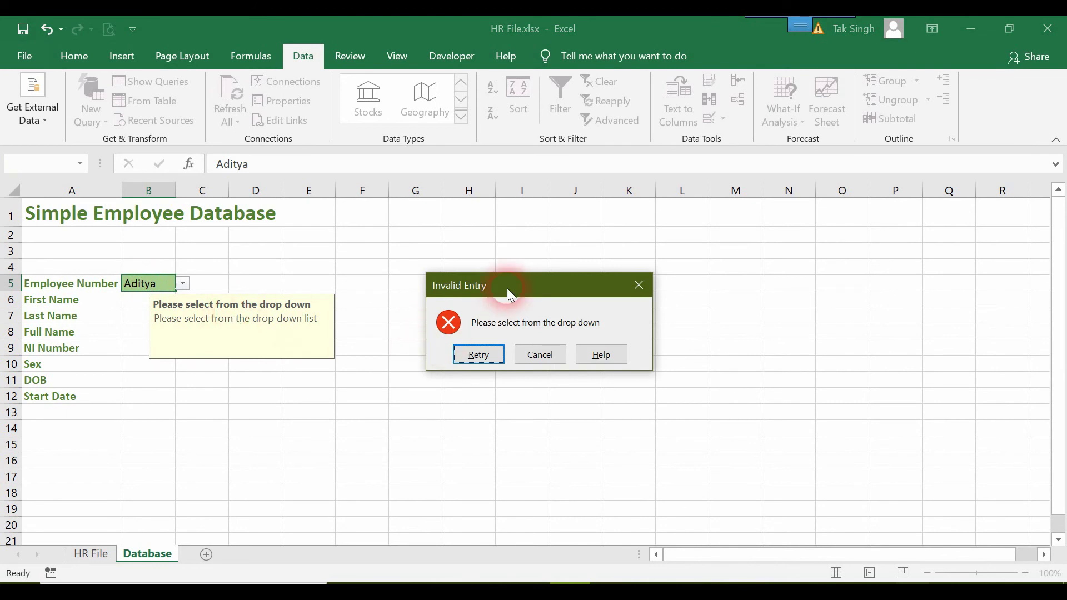
drag(507, 288, 426, 268)
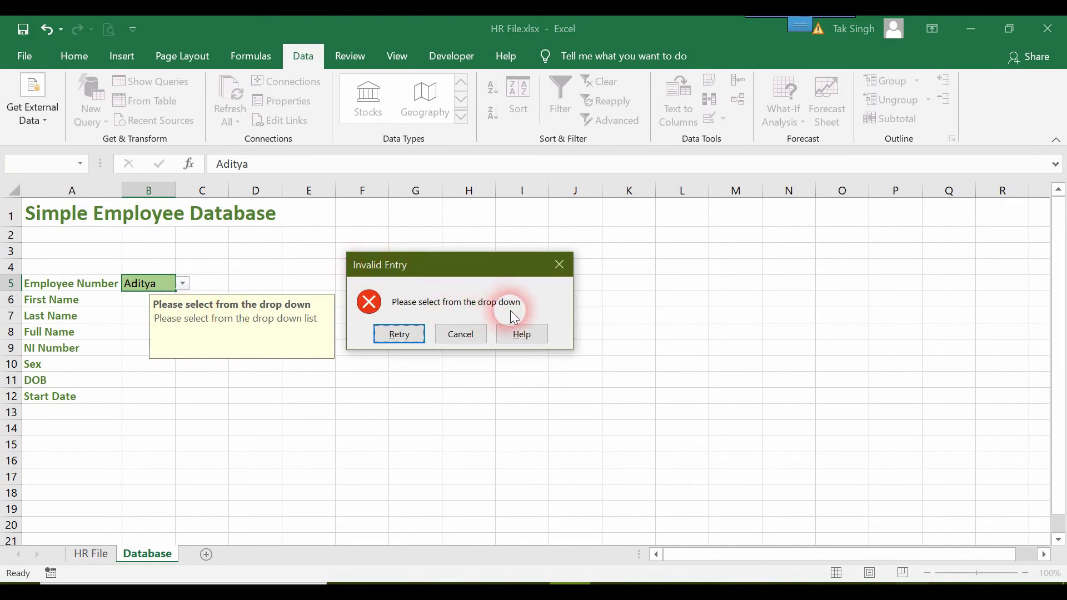
click(400, 335)
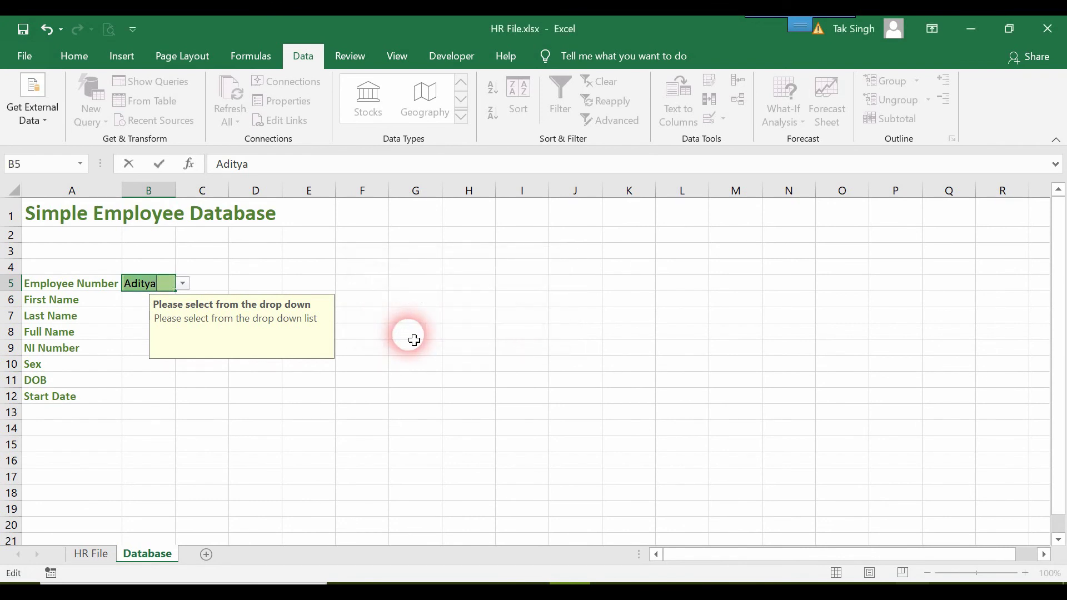
click(182, 283)
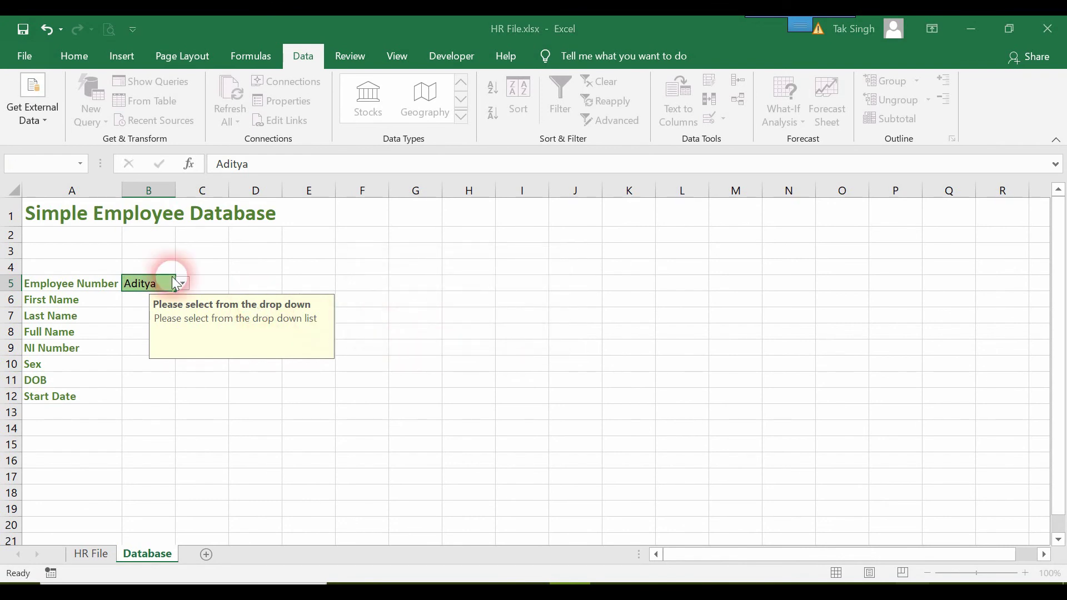
click(531, 356)
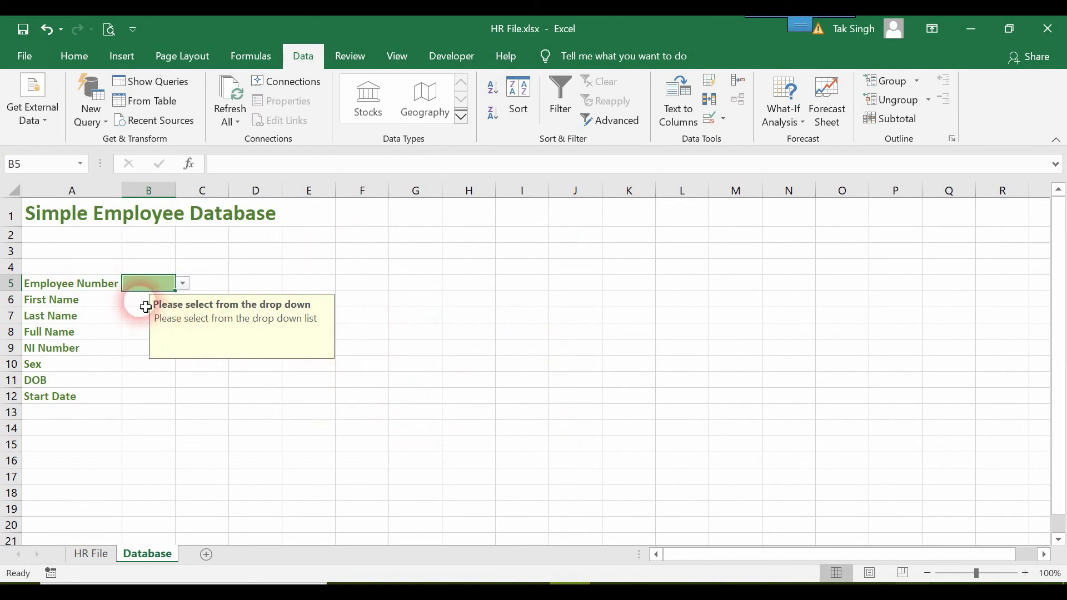
- Start a formula in cell B6 beside the First Name label
click(126, 303)
text(=)
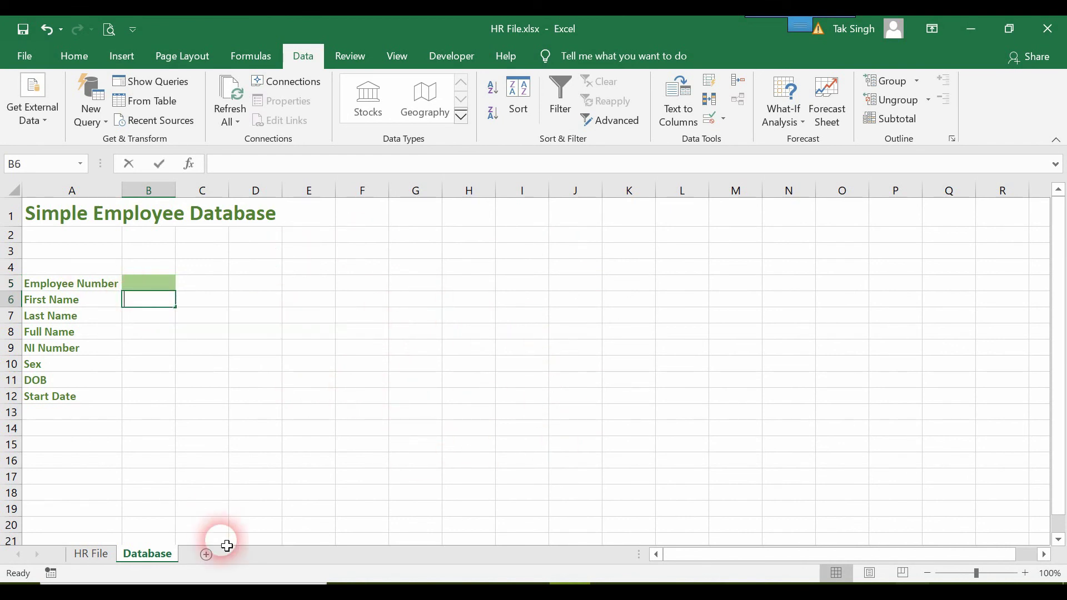